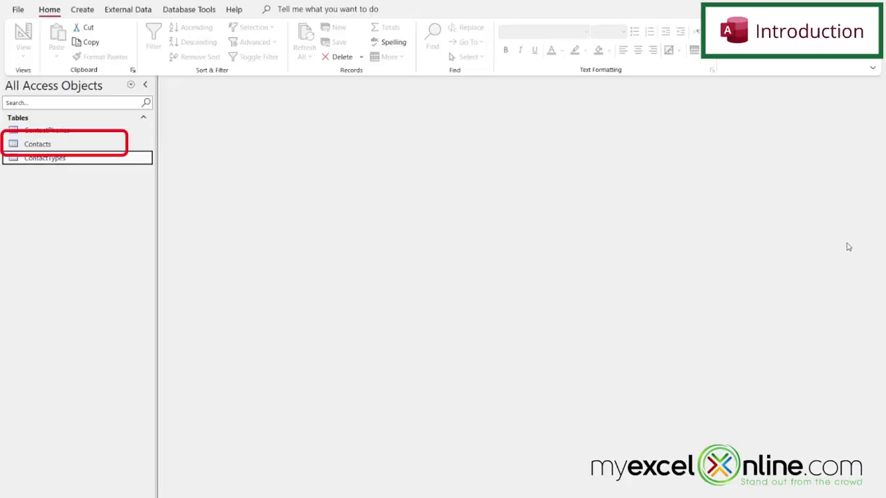
Select the Contacts table under Tables in the navigation pane
click(30, 148)
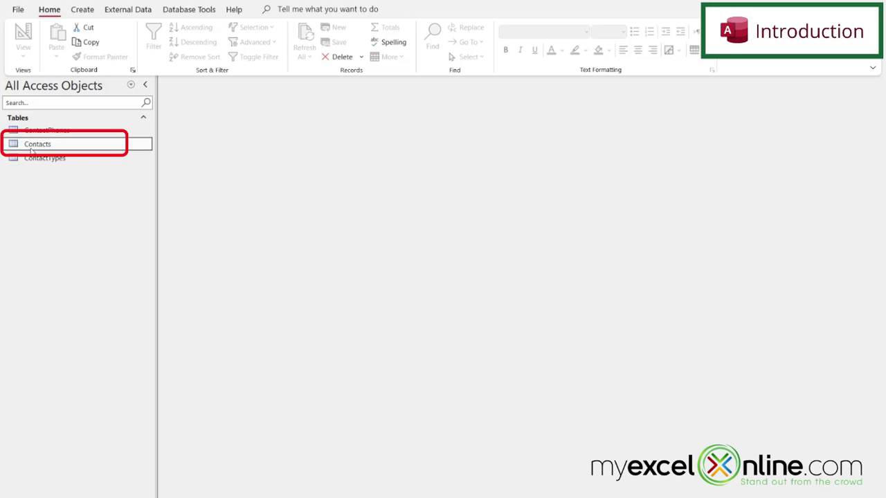
Open the Contacts table in Datasheet View to see its contact records
double_click(30, 148)
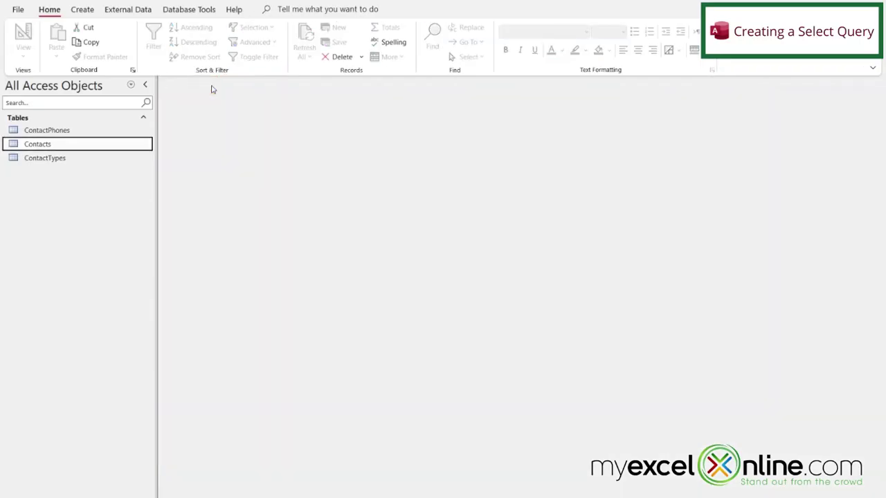
Start a new blank query in Query Design with the Property Sheet and Add Tables panes closed
click(82, 13)
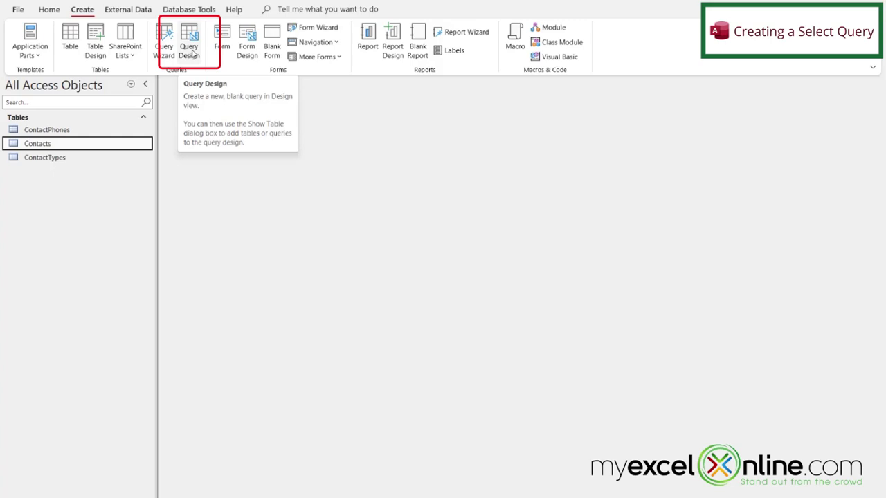
click(193, 54)
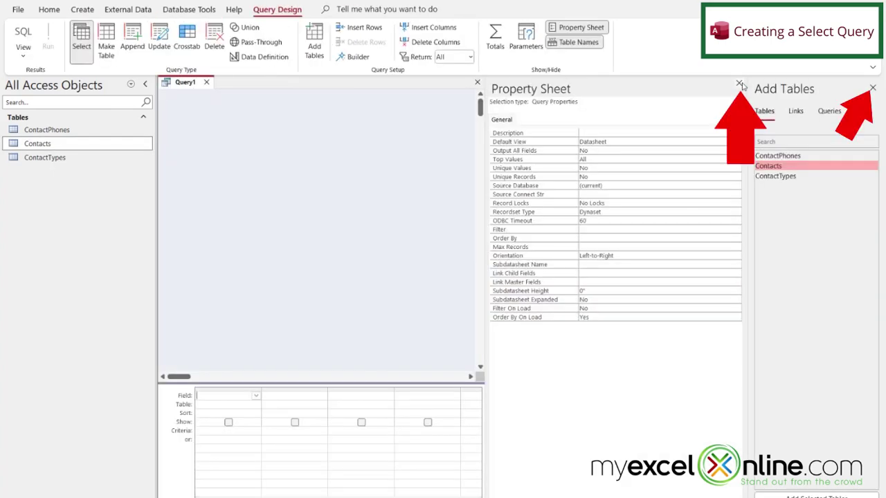
click(739, 82)
click(873, 89)
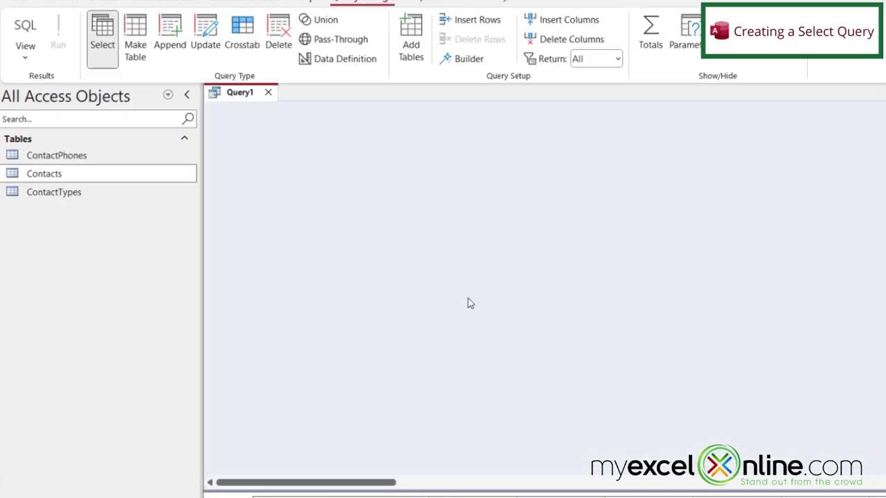
Drag the Contacts table onto the design canvas and enlarge its field list to show every field
click(61, 191)
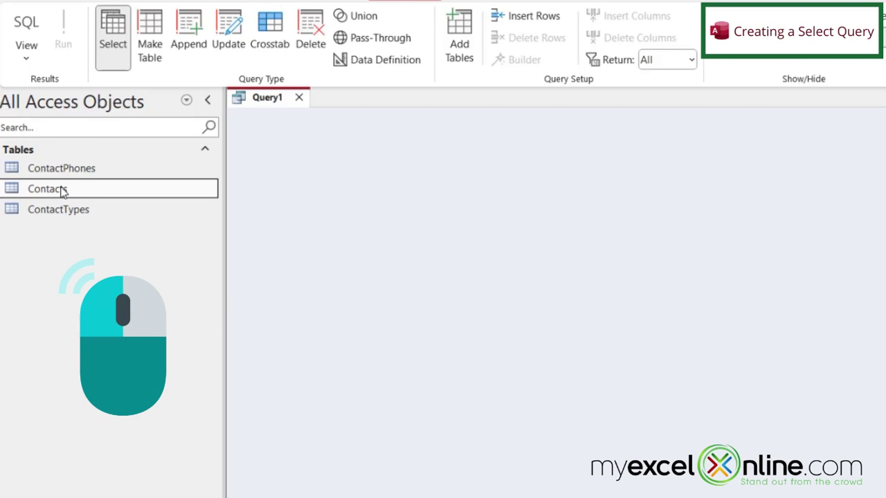
drag(61, 190, 318, 180)
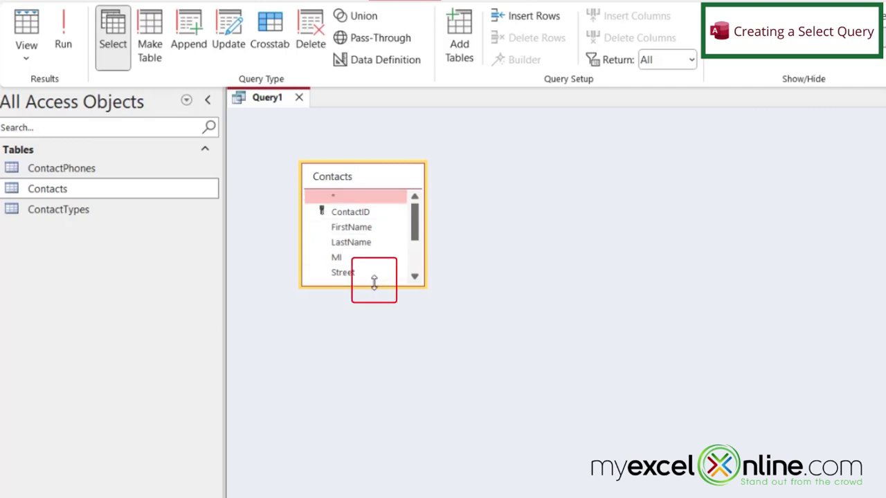
drag(373, 282, 379, 407)
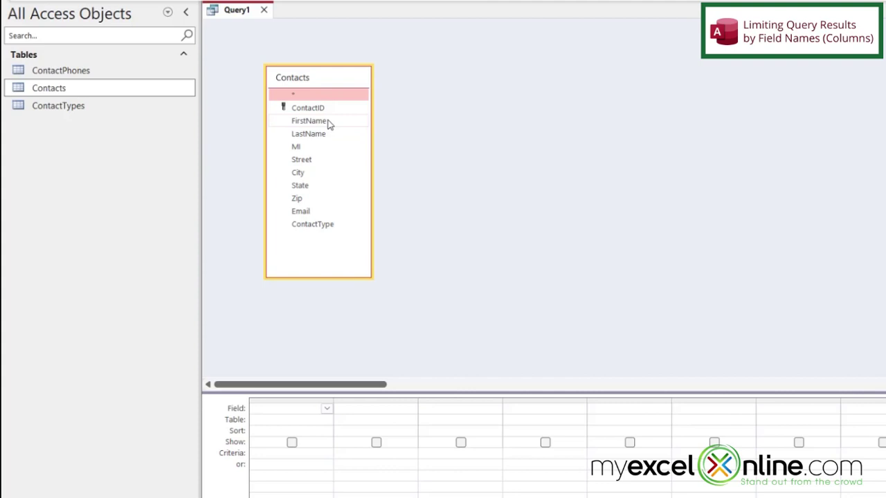
Add FirstName and LastName to the query grid and view Query1 in Datasheet View
double_click(329, 123)
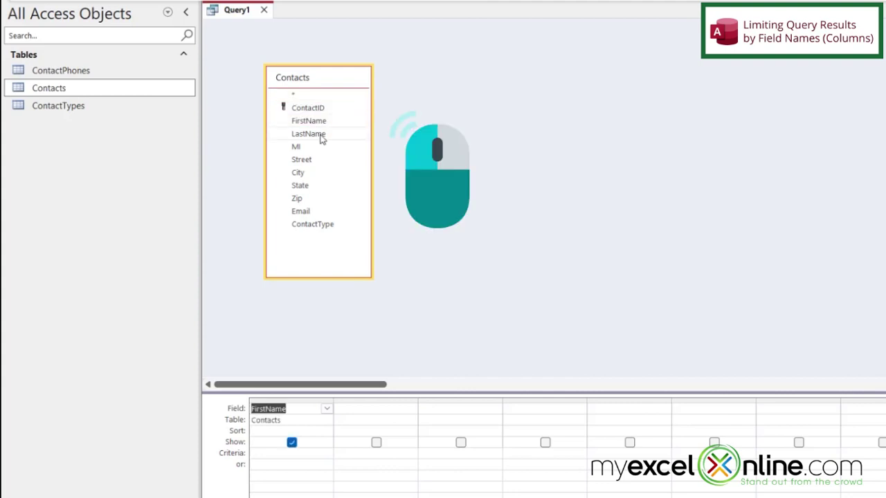
double_click(320, 139)
right_click(232, 15)
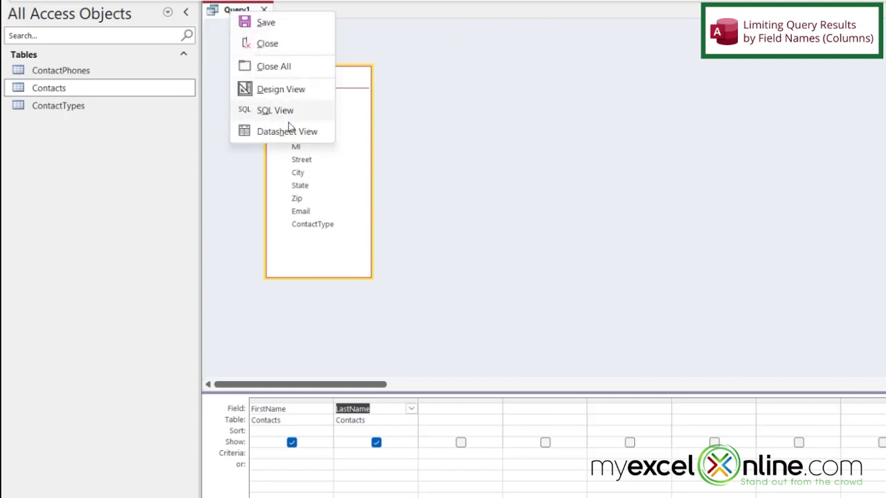
click(286, 131)
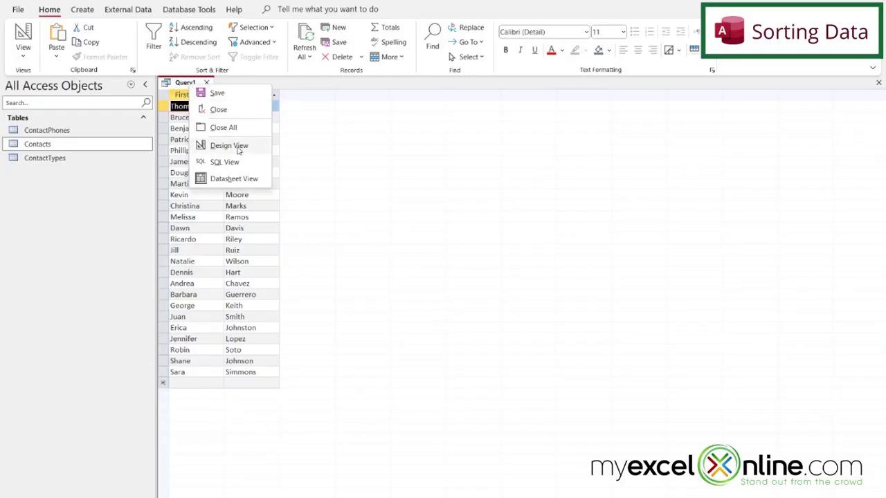
Set LastName to sort Ascending, preview the sorted datasheet, then return to Design View
click(238, 149)
click(342, 417)
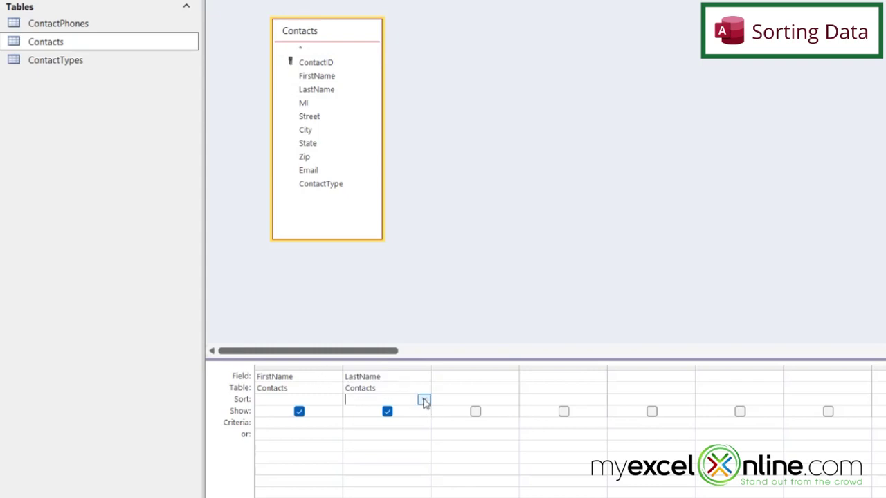
click(424, 401)
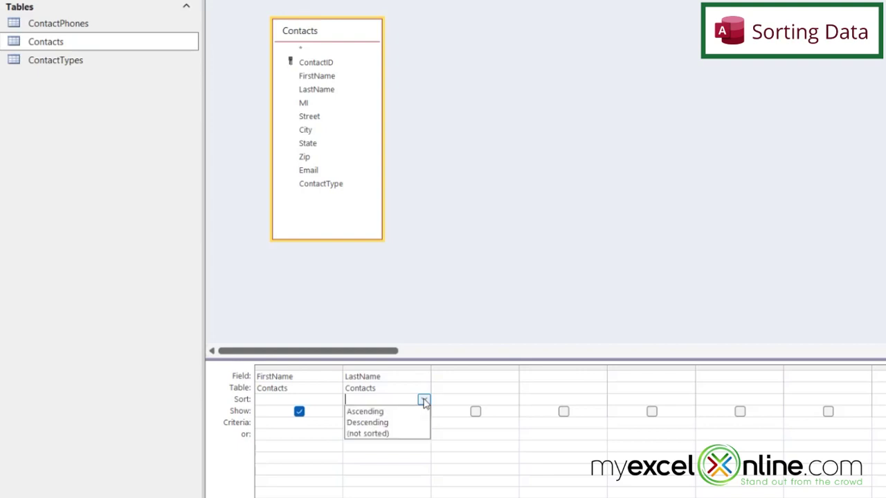
click(381, 413)
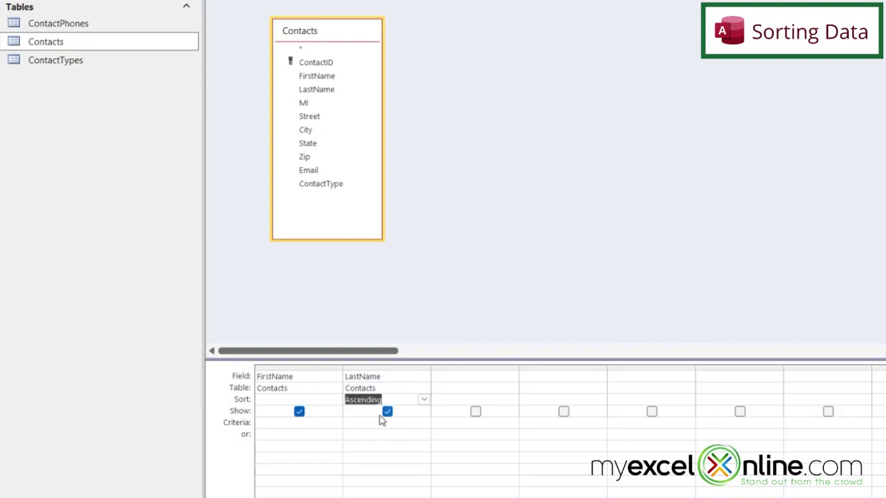
right_click(221, 14)
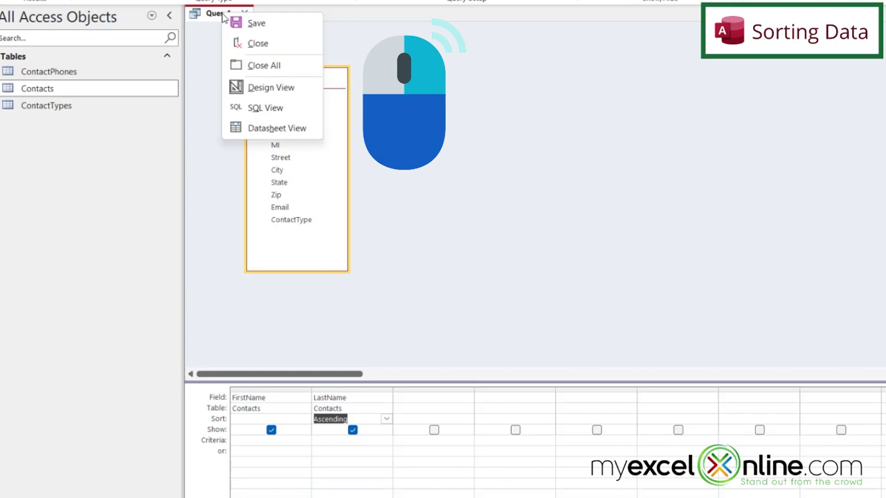
click(276, 133)
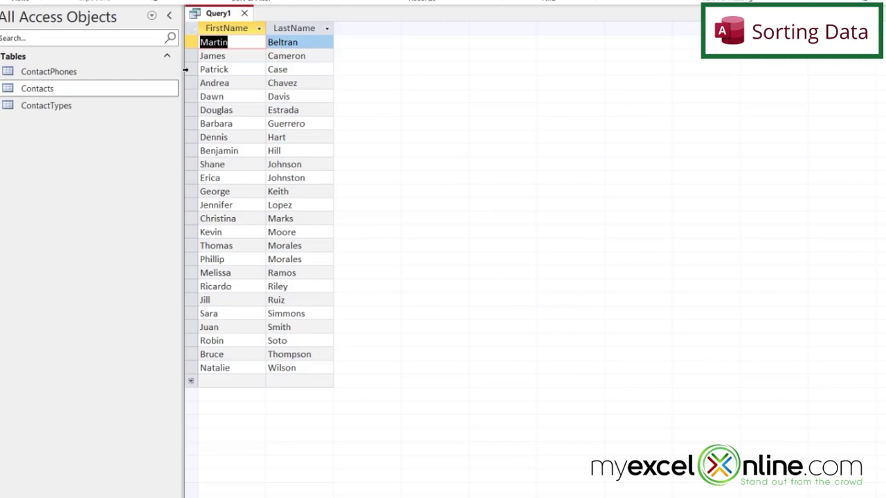
right_click(209, 13)
click(256, 86)
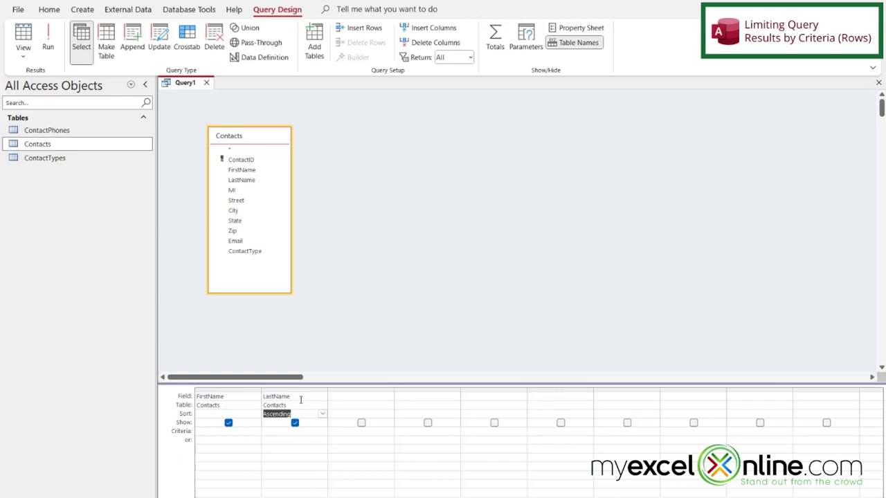
Enter Moore as the LastName criterion and view the single matching record in Datasheet View
click(279, 430)
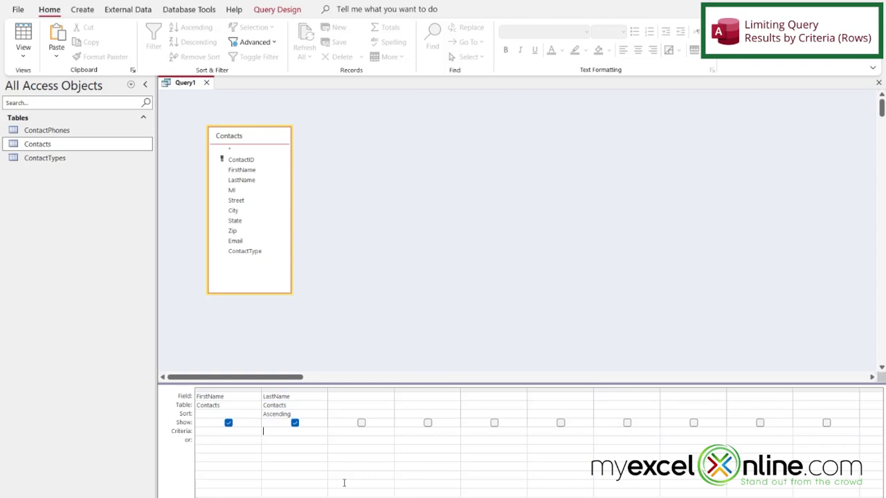
text(Moore)
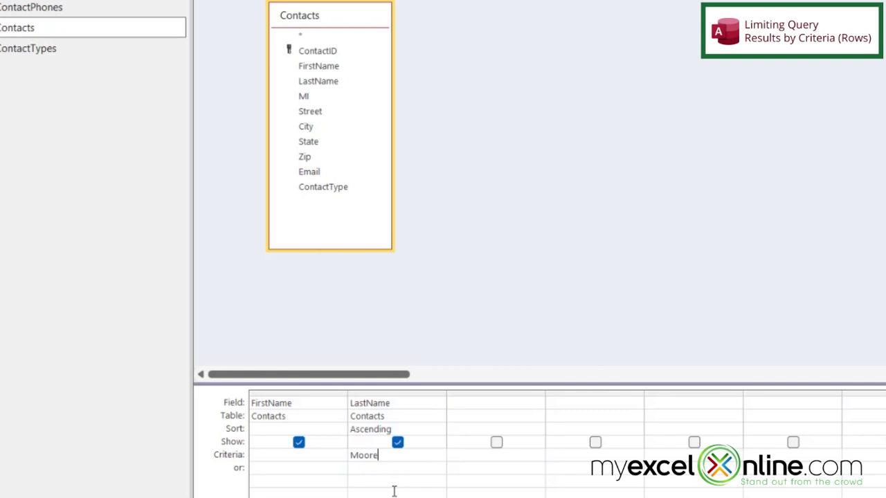
click(375, 487)
right_click(180, 83)
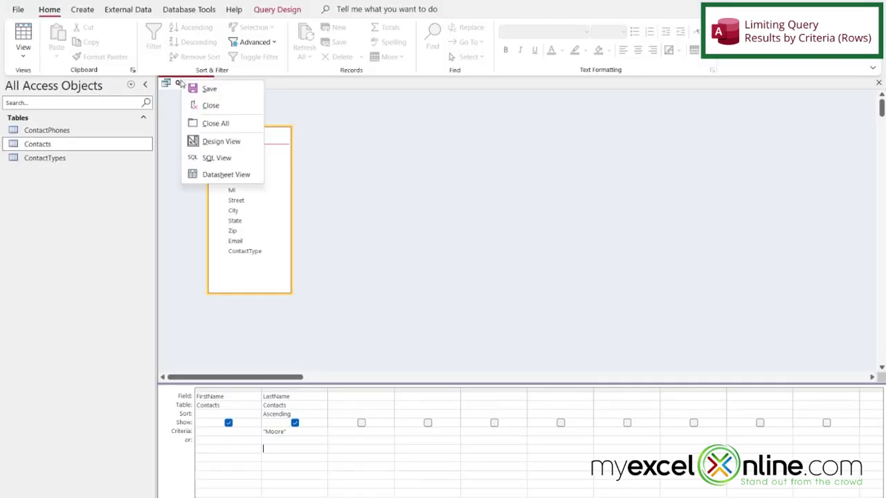
click(226, 175)
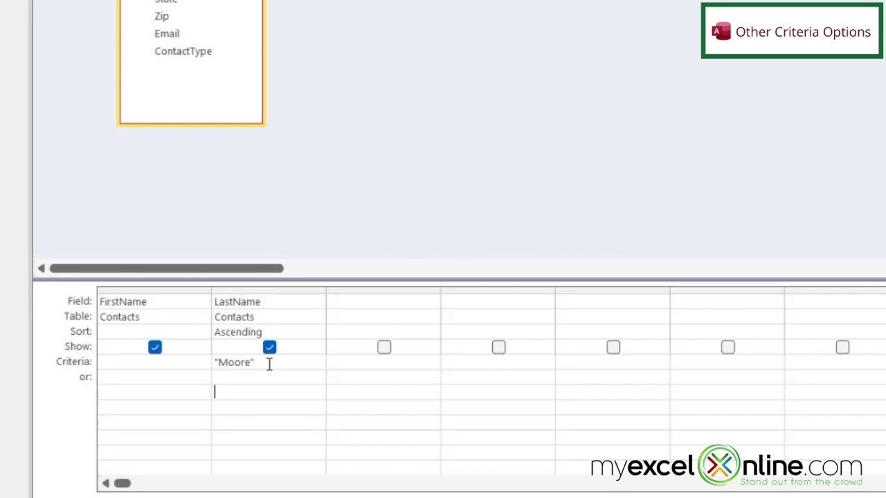
Edit the LastName criterion from Moore to the wildcard pattern M*
click(251, 363)
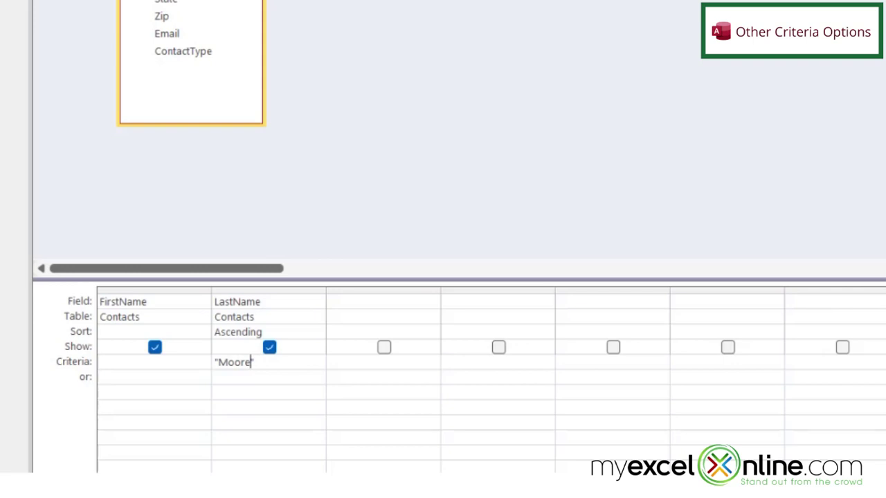
key(BackSpace)
key(BackSpace)
key(BackSpace)
key(BackSpace)
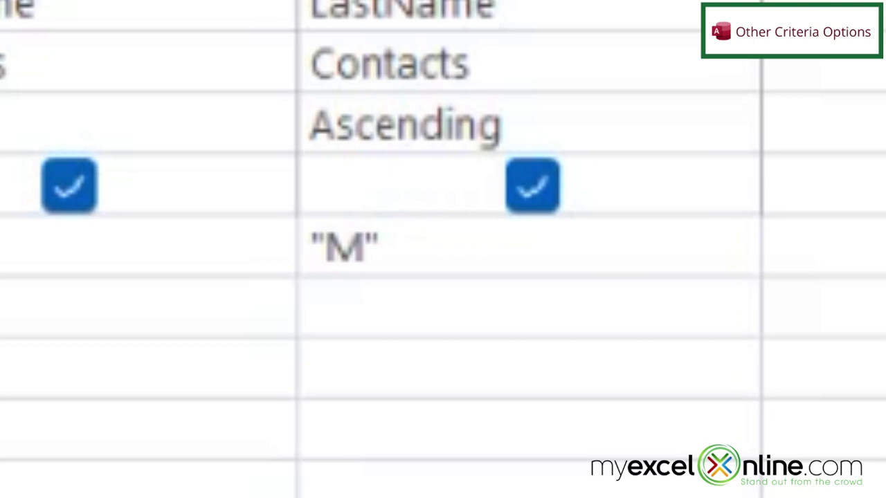
text(*)
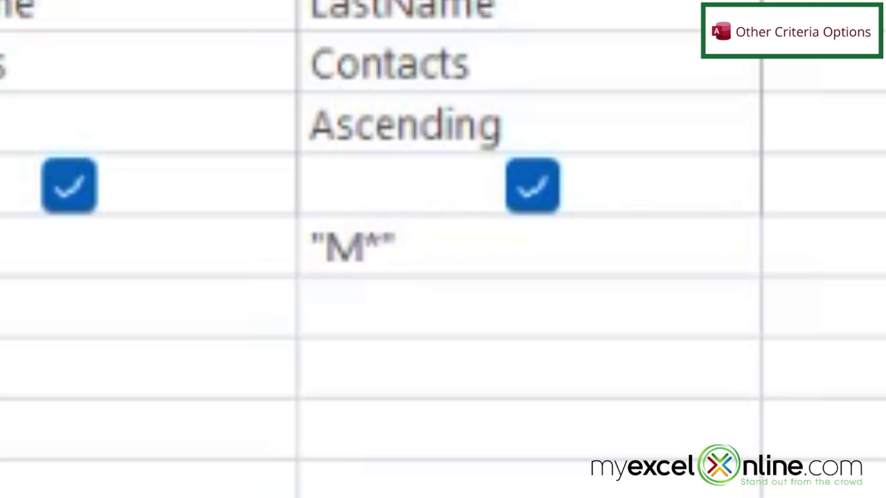
click(504, 394)
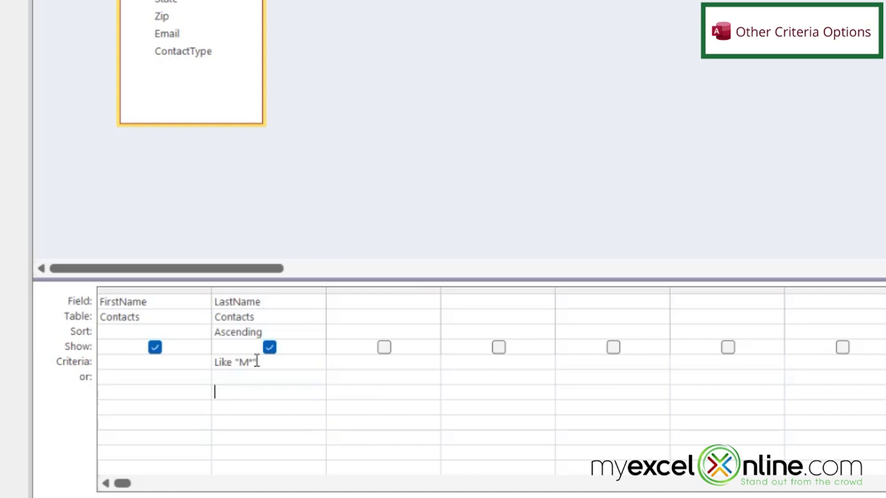
Replace the criterion with like "M*" and run the query to list the four M surnames
drag(257, 361, 239, 361)
drag(79, 313, 48, 319)
key(Delete)
text(like "M*")
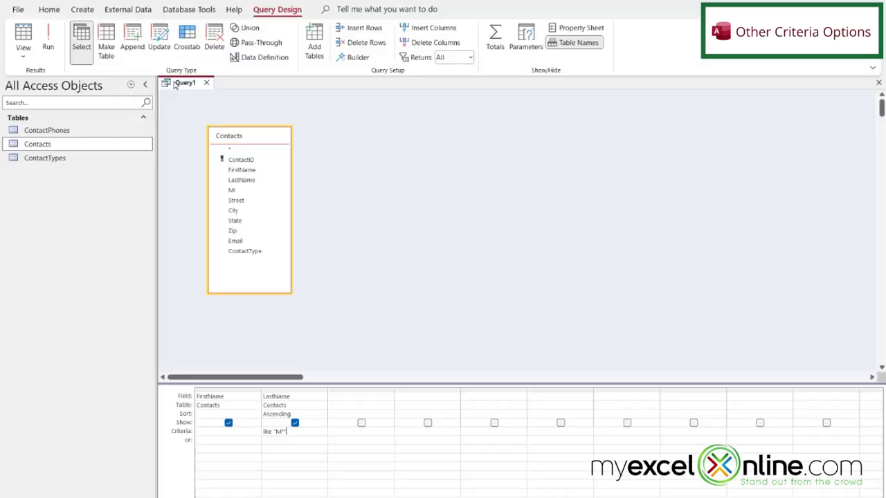
right_click(175, 84)
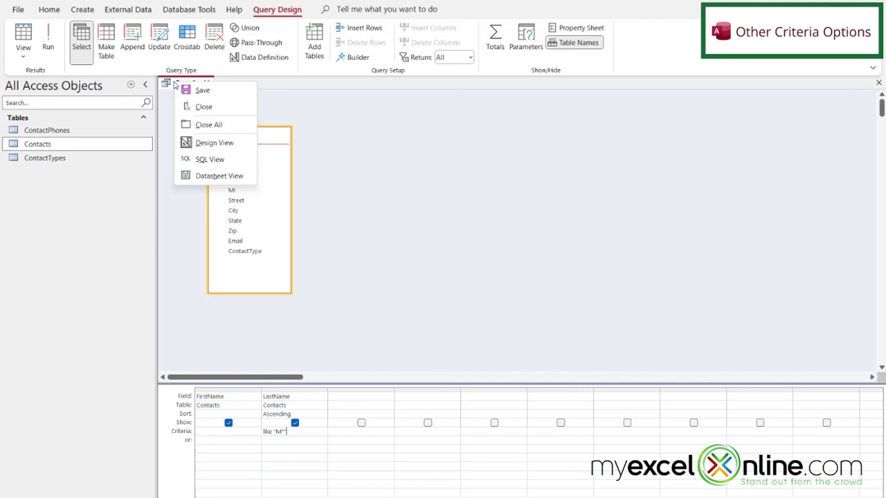
click(214, 176)
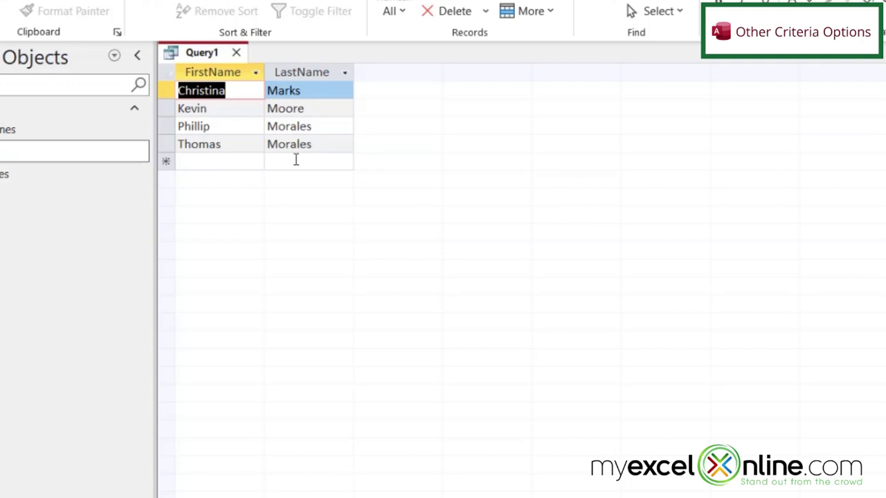
Change the LastName criterion to lowercase Like "m*" and rerun it, confirming the same four contacts
right_click(200, 54)
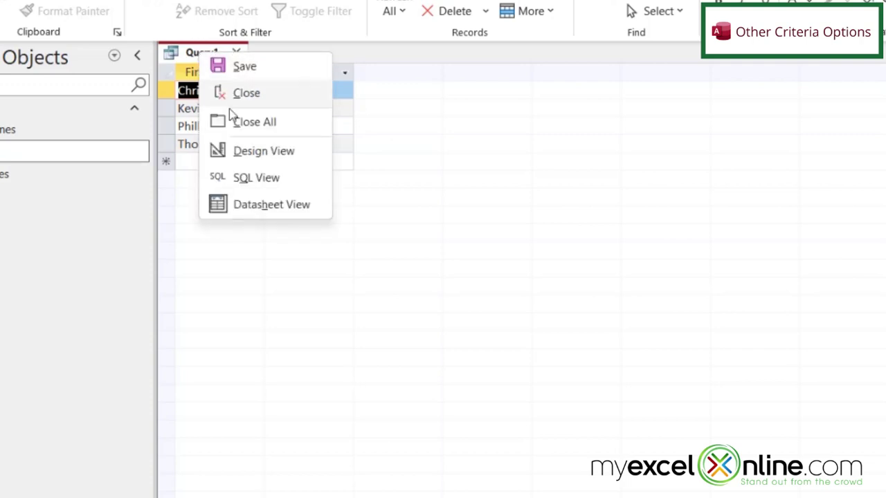
click(246, 154)
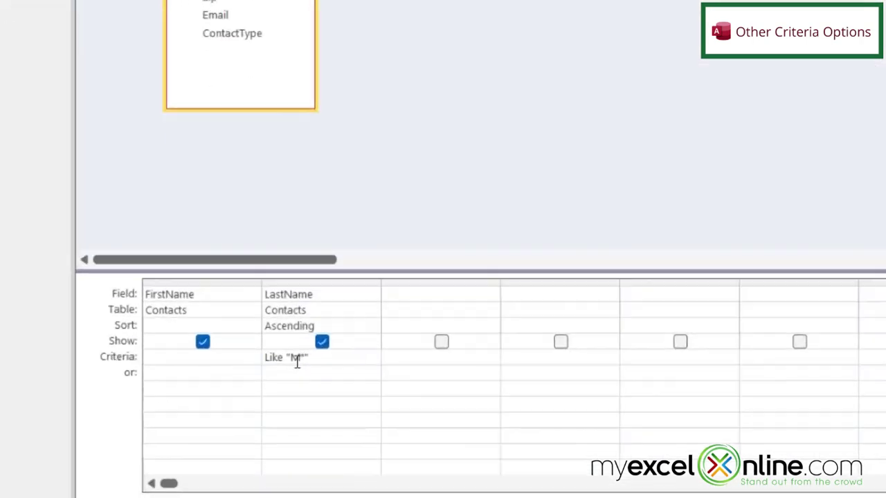
click(267, 345)
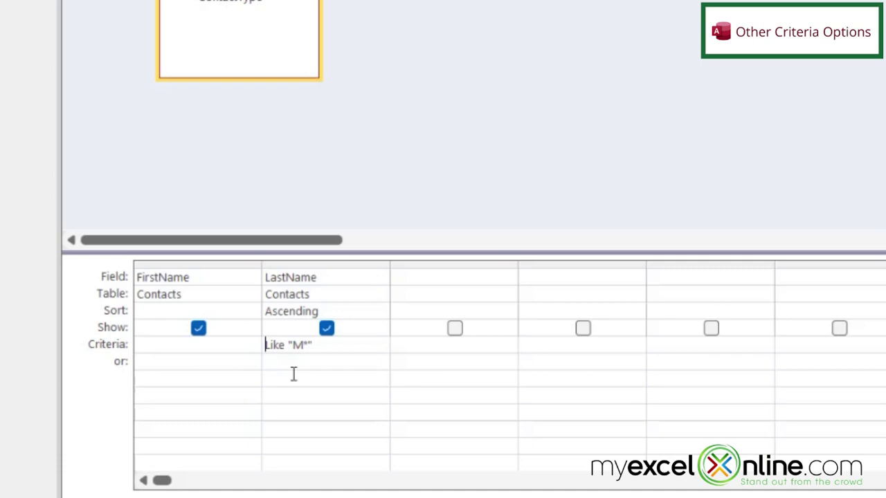
click(303, 346)
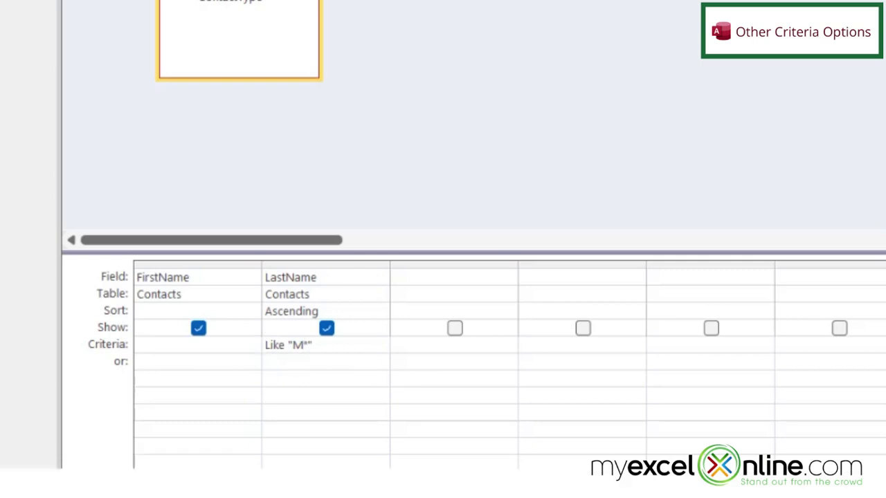
key(BackSpace)
text(m)
right_click(183, 85)
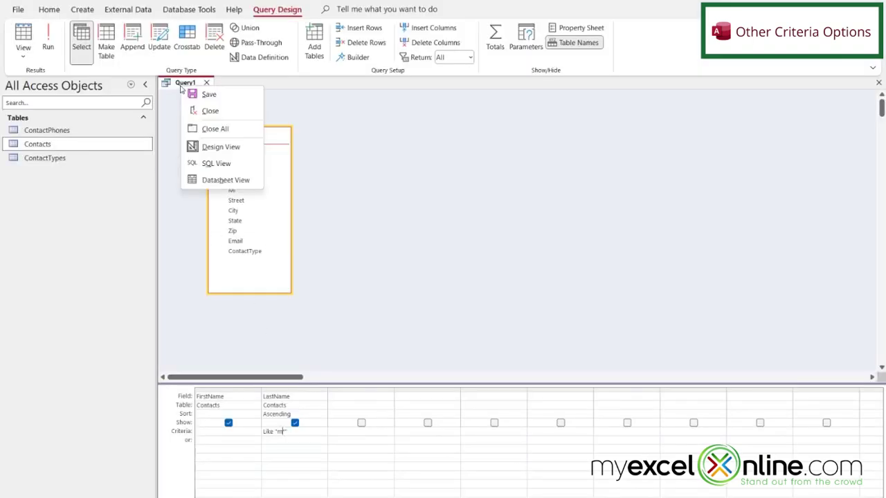
click(226, 180)
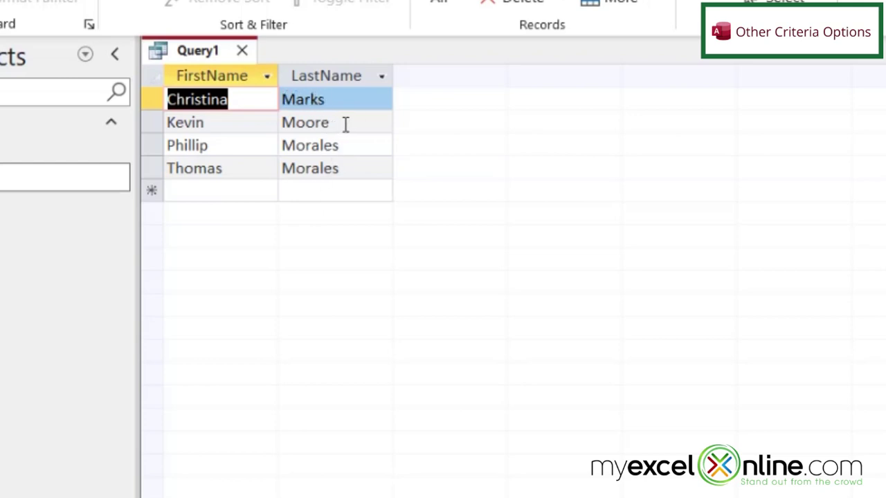
Change the LastName criterion to Like "m????" and view results narrowed to Marks and Moore
right_click(196, 51)
click(280, 180)
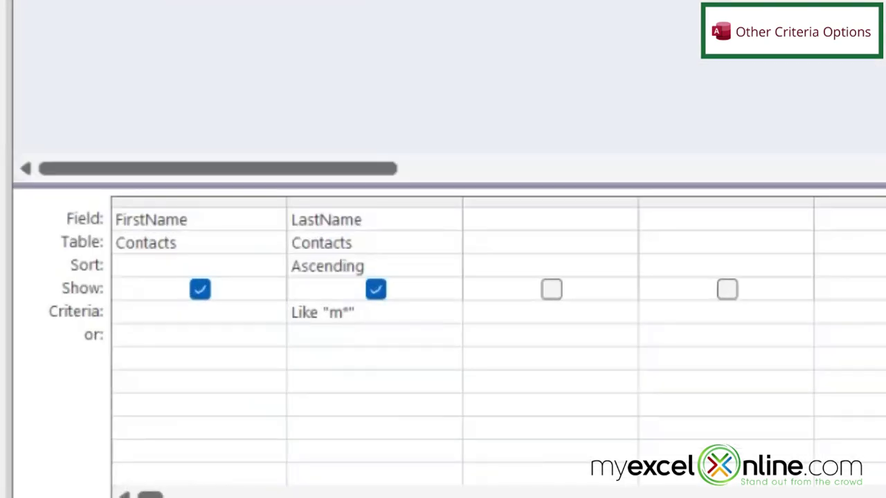
text(????)
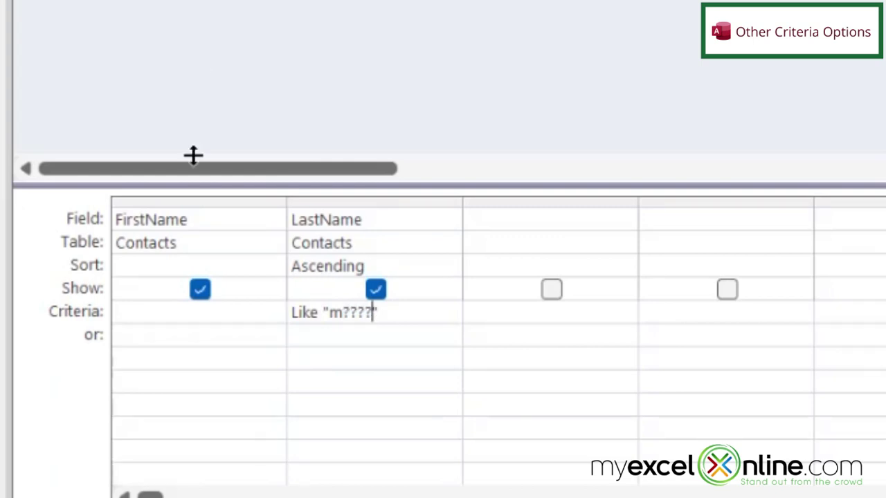
right_click(182, 81)
click(199, 178)
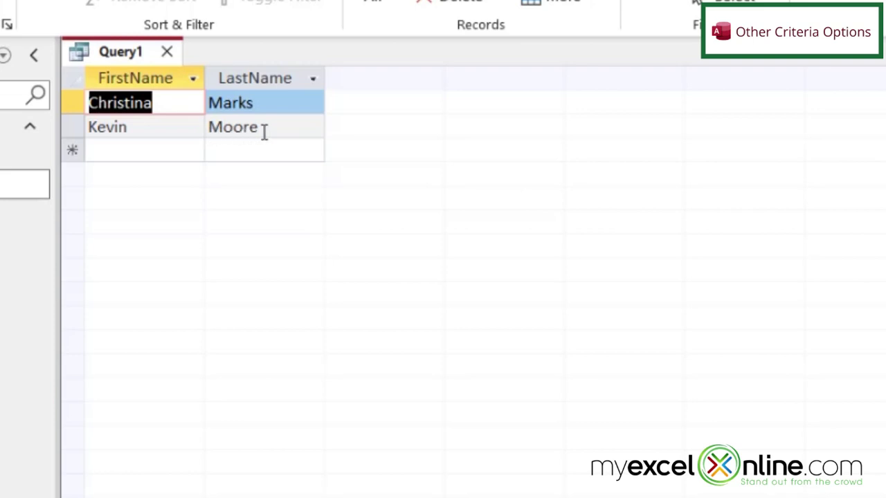
right_click(116, 54)
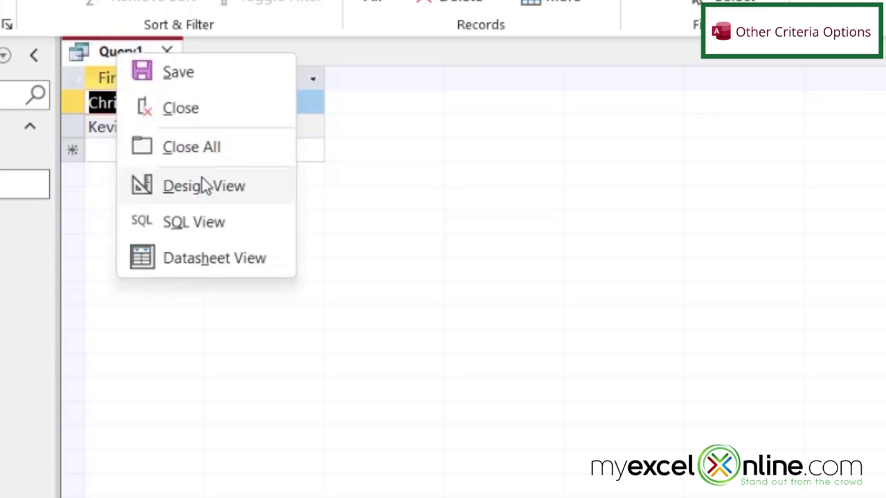
Back in Design View, delete the LastName criterion and drag ContactID into the first grid column
click(204, 185)
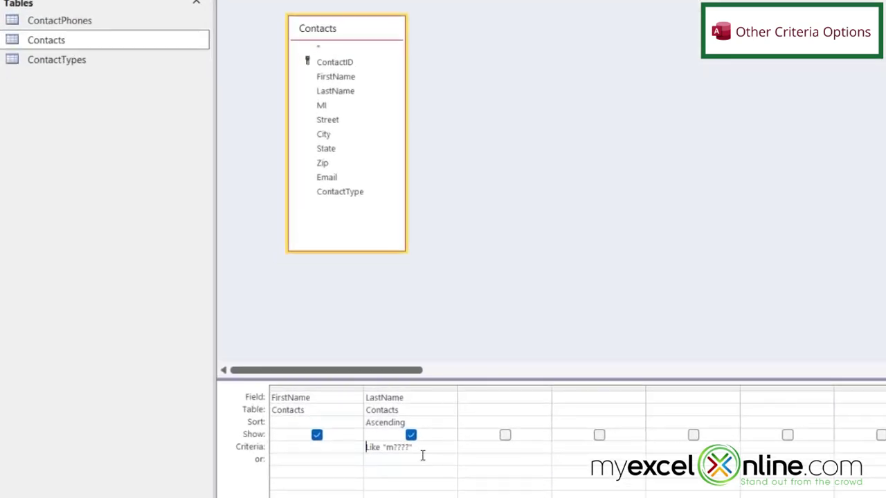
drag(425, 446, 315, 435)
key(Delete)
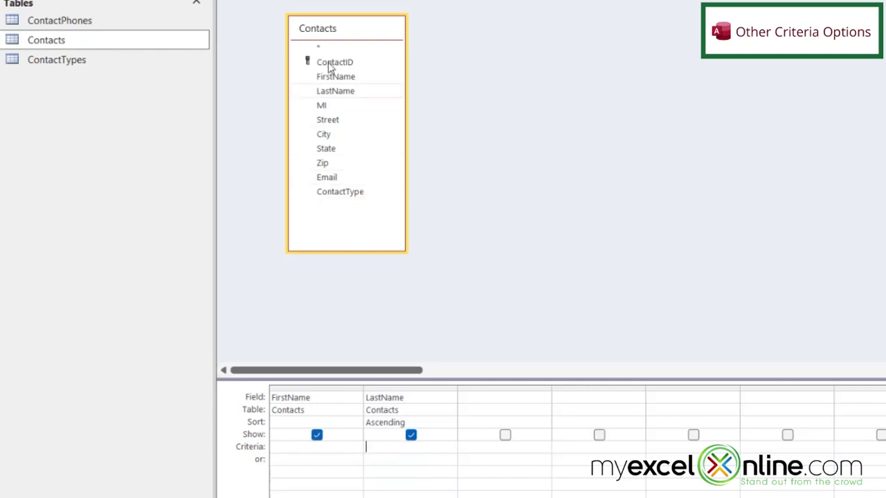
drag(332, 63, 304, 407)
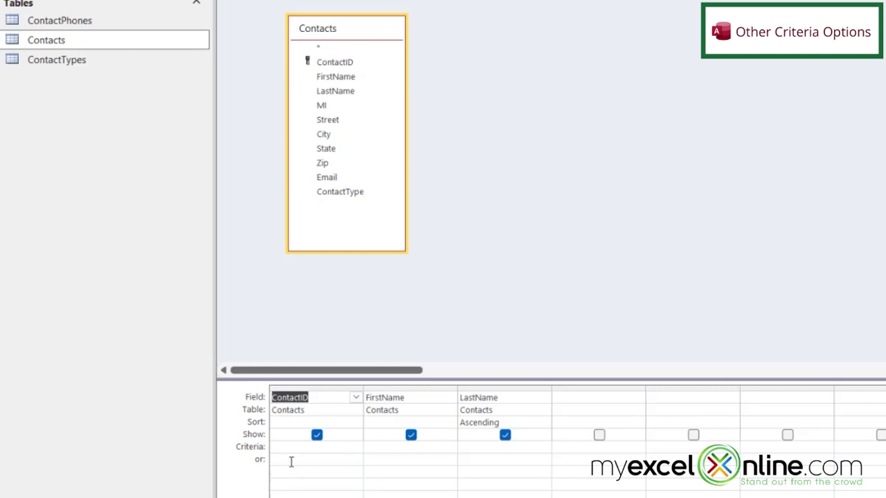
Open the Contacts table in Design View to check its field types, then close it
right_click(62, 42)
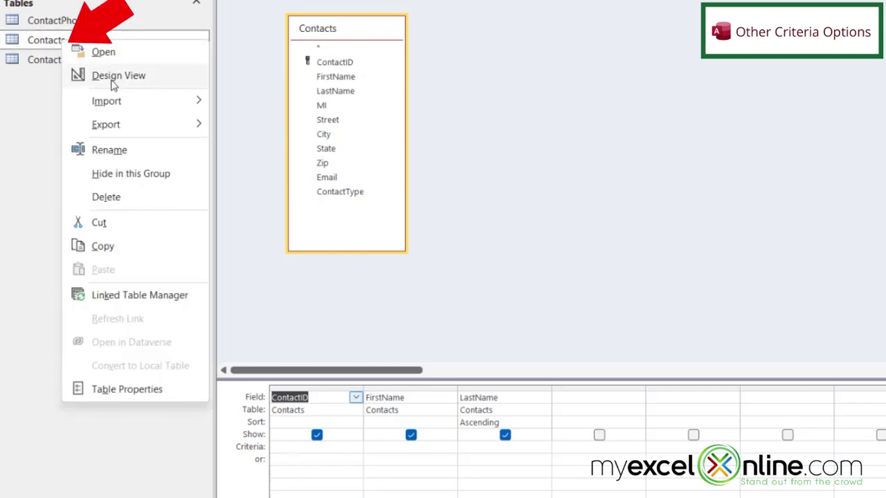
click(119, 81)
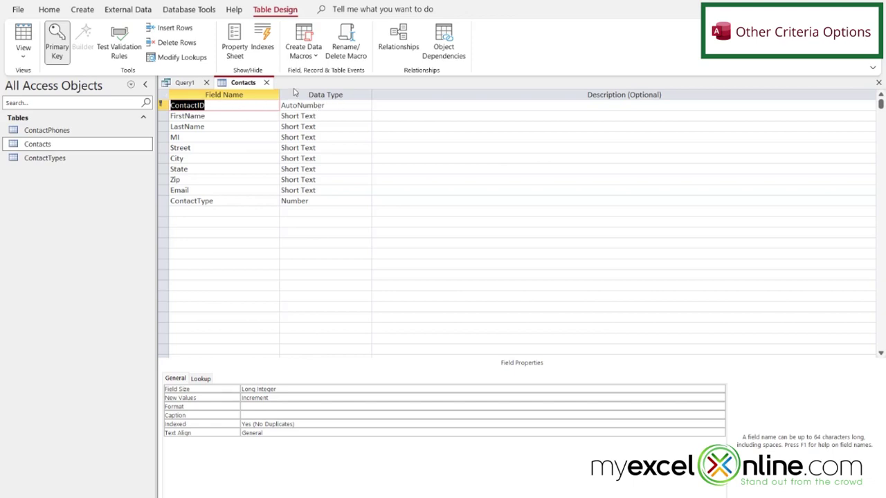
click(266, 82)
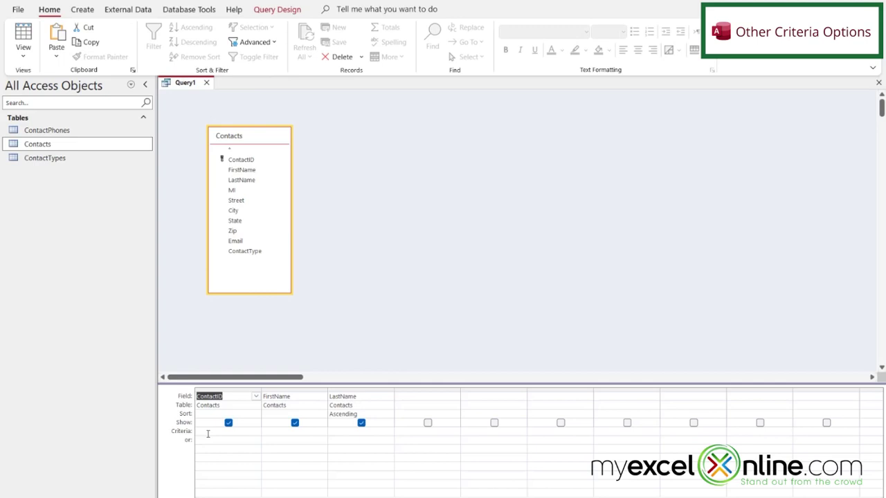
Filter ContactID with the criterion <10 and run the query in Datasheet View
click(207, 430)
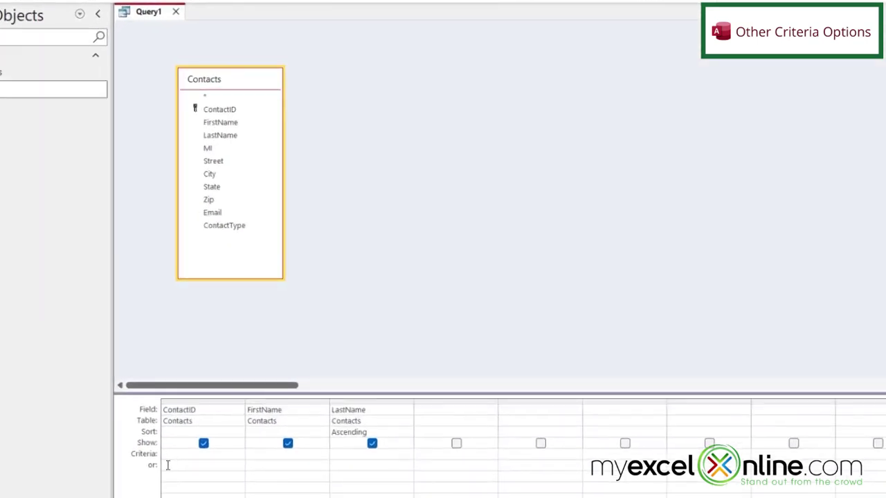
text(<10)
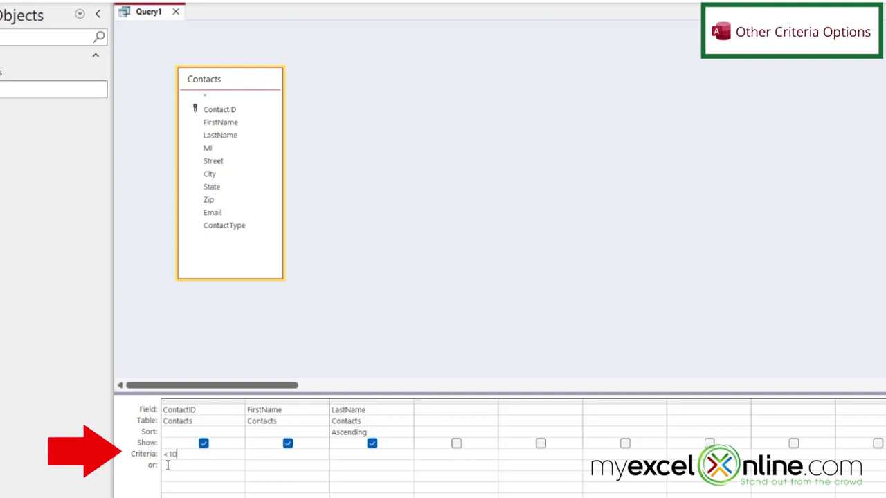
right_click(154, 11)
click(210, 128)
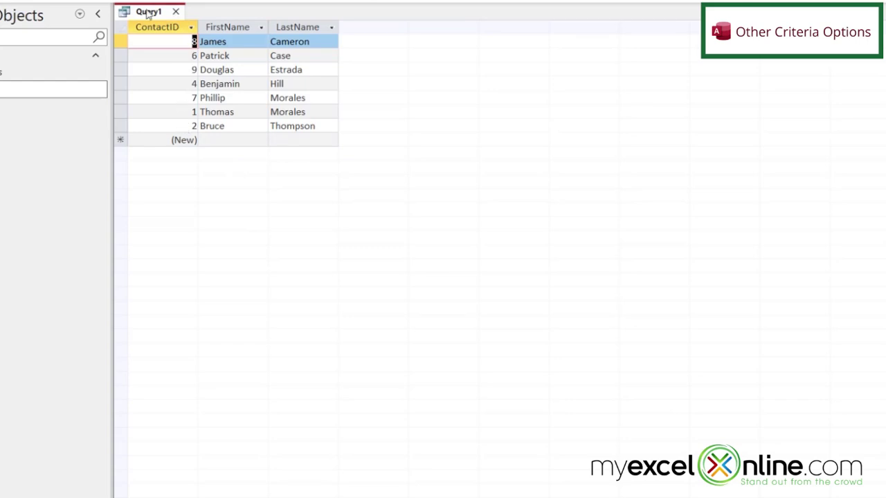
Back in Design View, replace <10 with Between 1 And 9 and view the results
right_click(148, 14)
click(194, 89)
drag(182, 454, 151, 450)
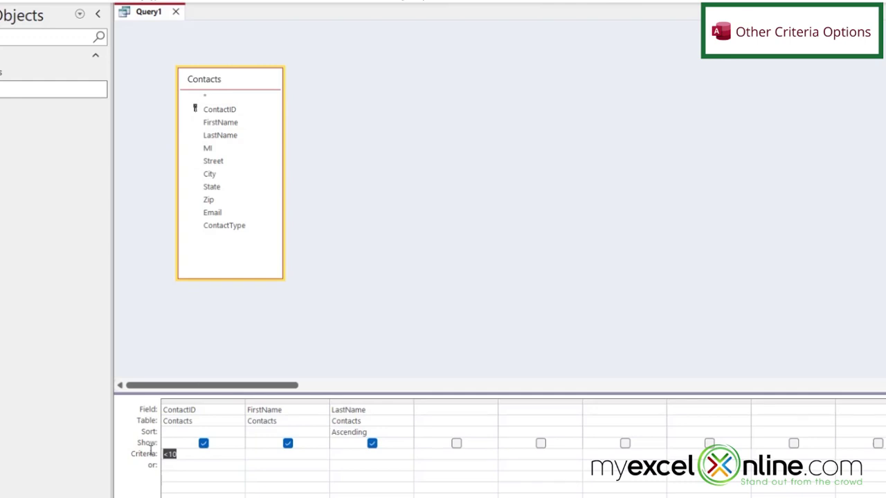
text(between 1 and 9)
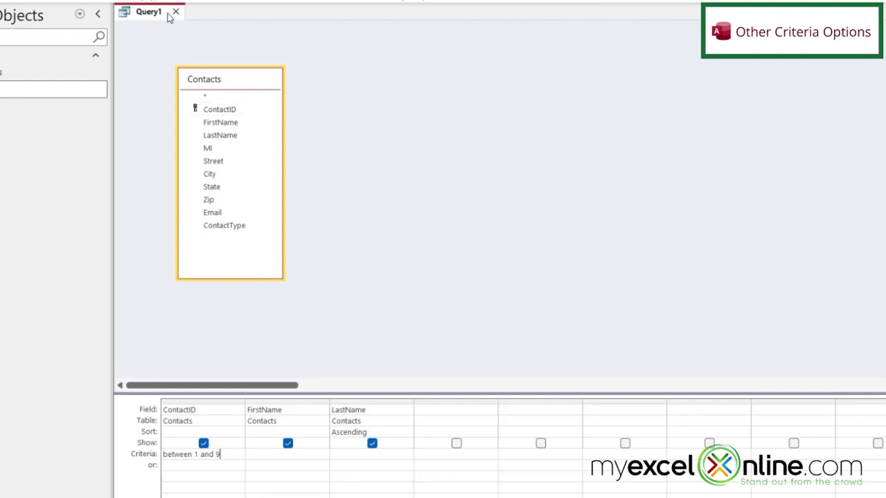
click(207, 487)
right_click(149, 15)
click(193, 138)
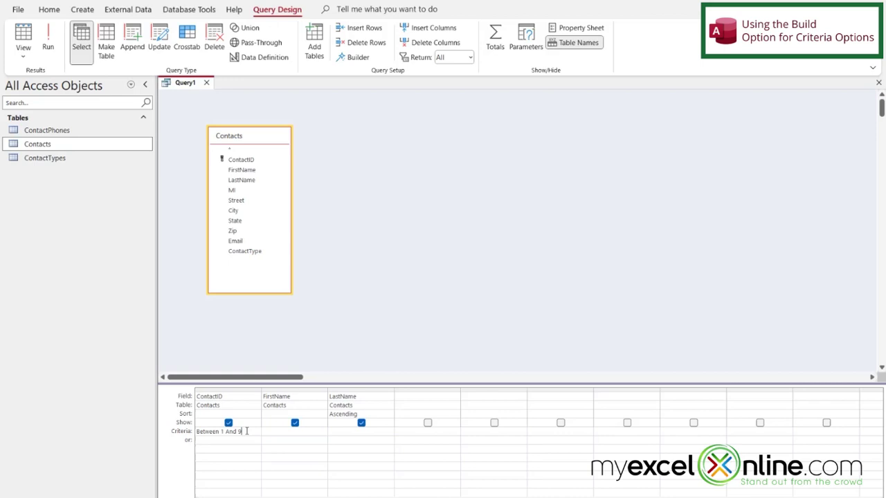
Open the Expression Builder for the ContactID criterion and locate the In comparison operator
right_click(246, 431)
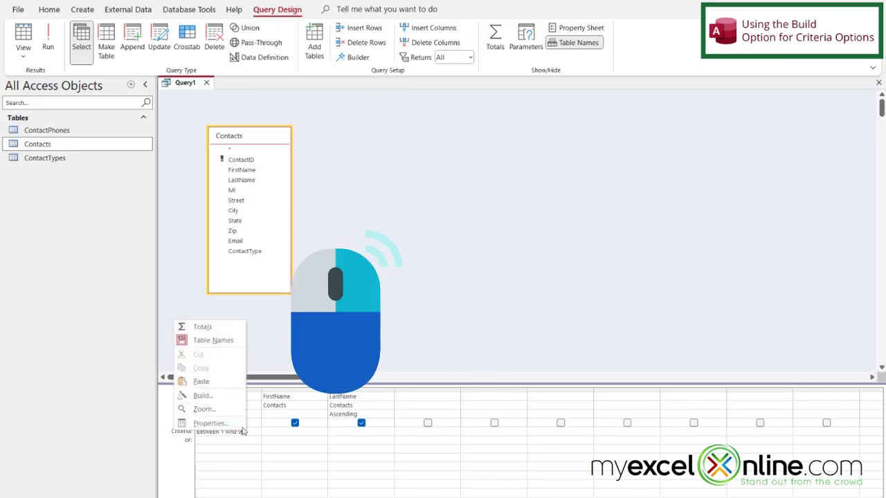
click(182, 395)
click(352, 223)
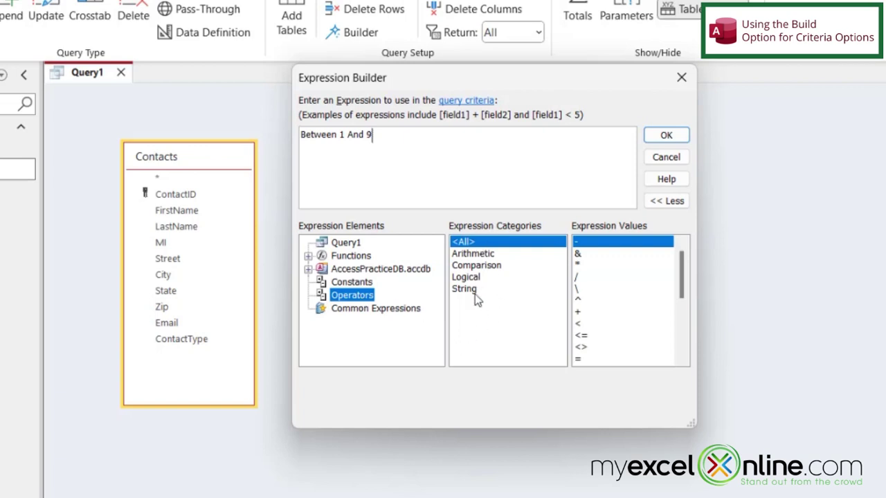
click(496, 265)
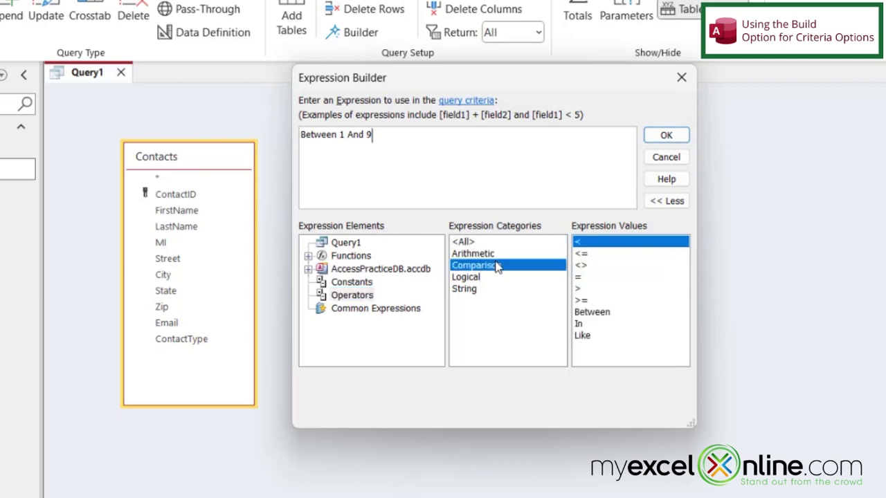
click(584, 325)
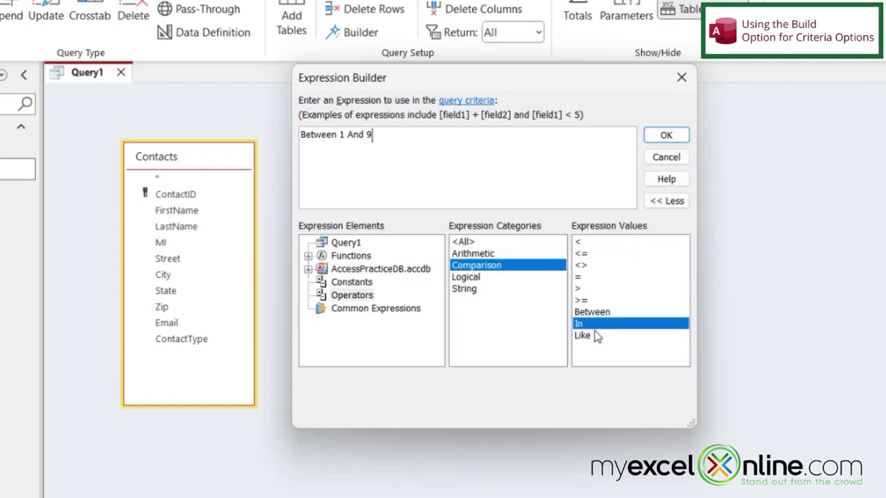
Replace Between 1 And 9 with In (2,4,6) and view the three matching contacts
drag(383, 134, 217, 126)
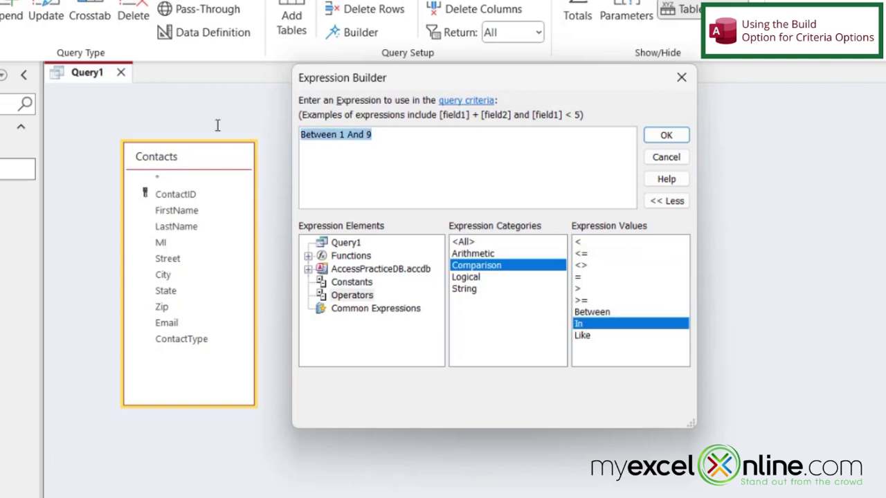
key(Delete)
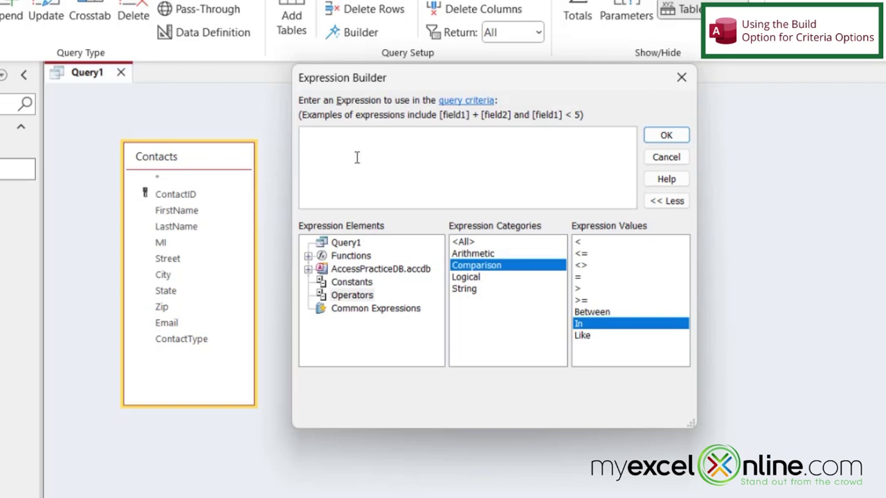
double_click(594, 325)
text(()
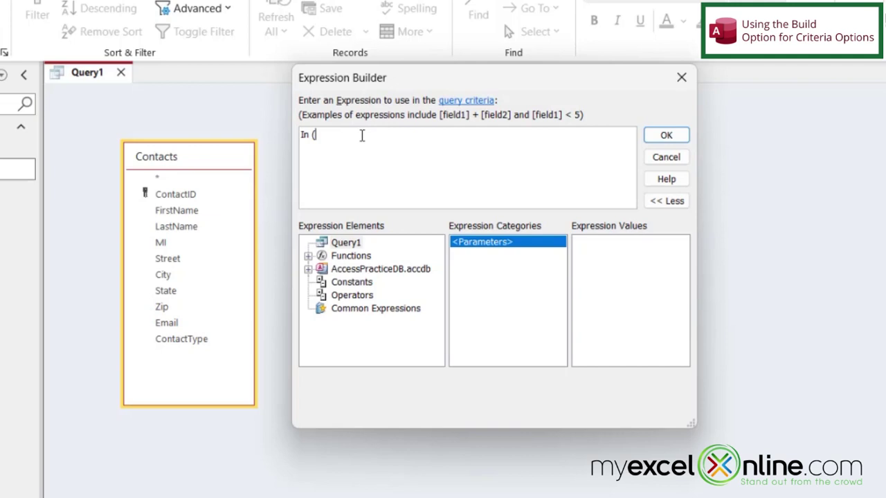
text(2,4,6))
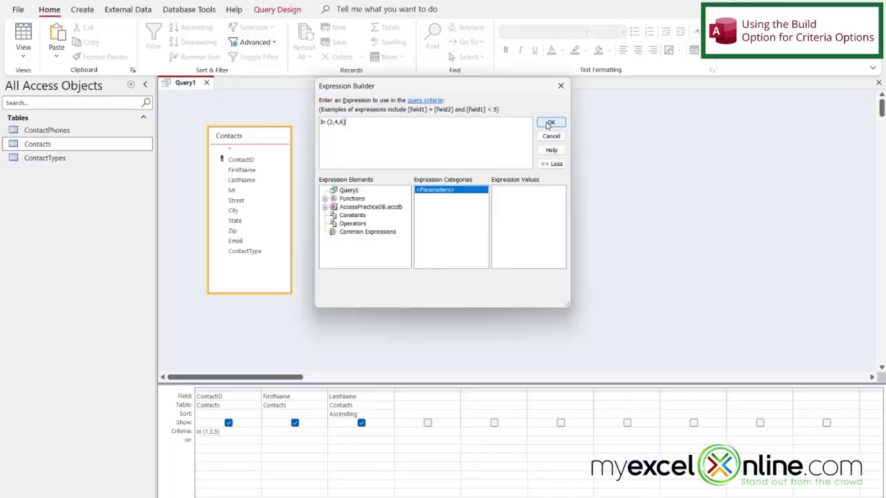
click(675, 138)
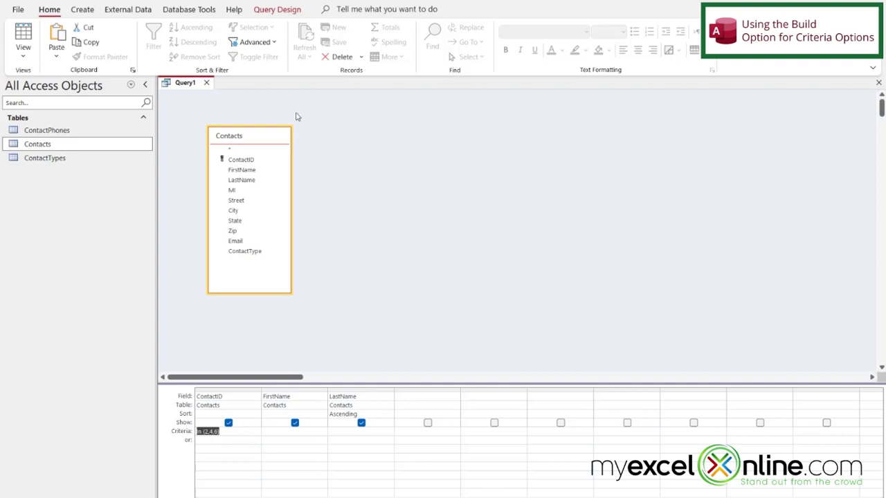
right_click(181, 82)
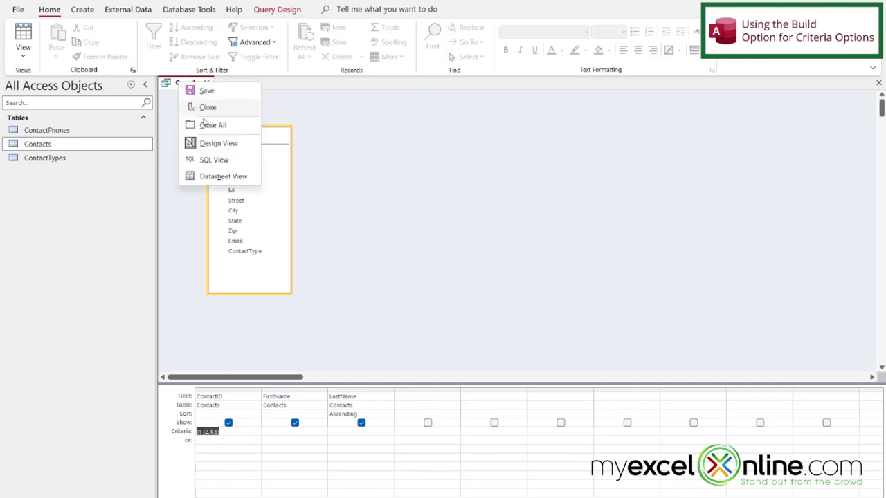
click(213, 179)
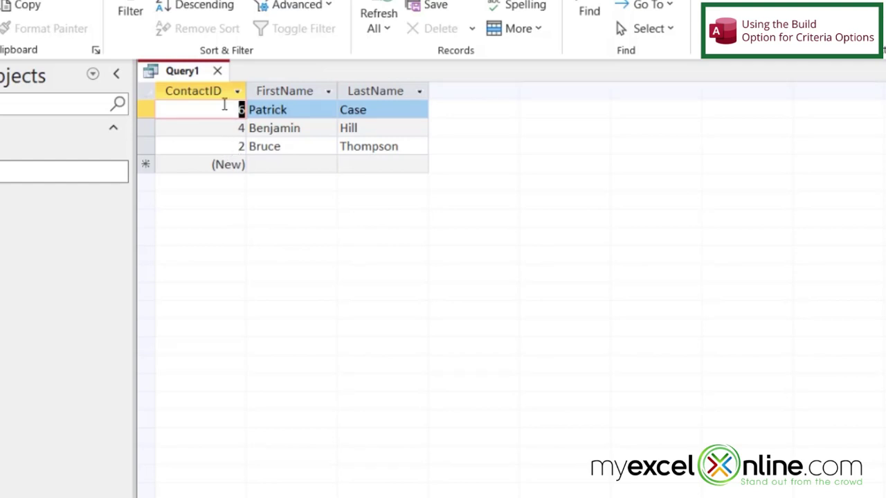
Switch Query1 back to Design View and open the Expression Builder on the ContactID criterion
right_click(181, 75)
click(253, 175)
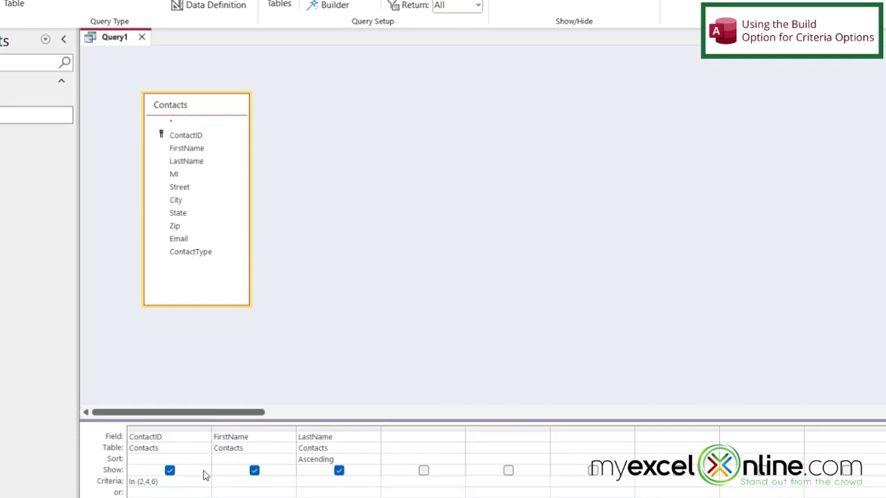
right_click(169, 482)
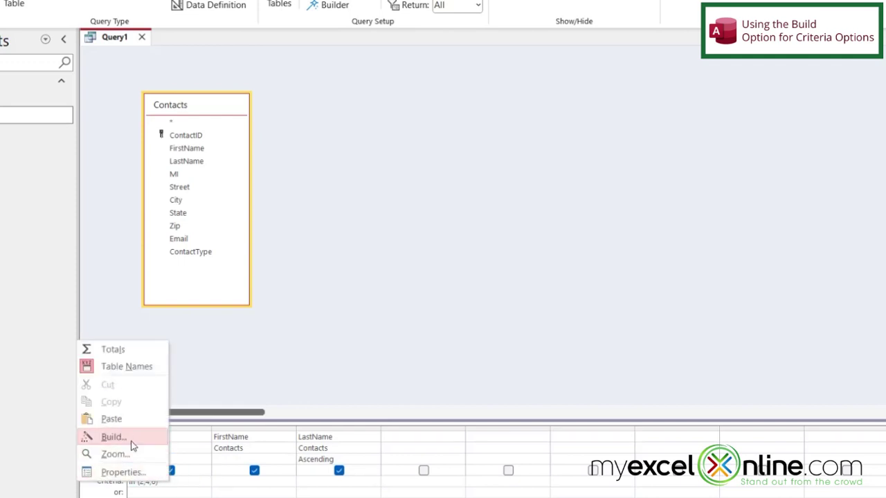
click(129, 437)
Browse the Logical, String, Arithmetic and Comparison operator categories in the builder
click(322, 217)
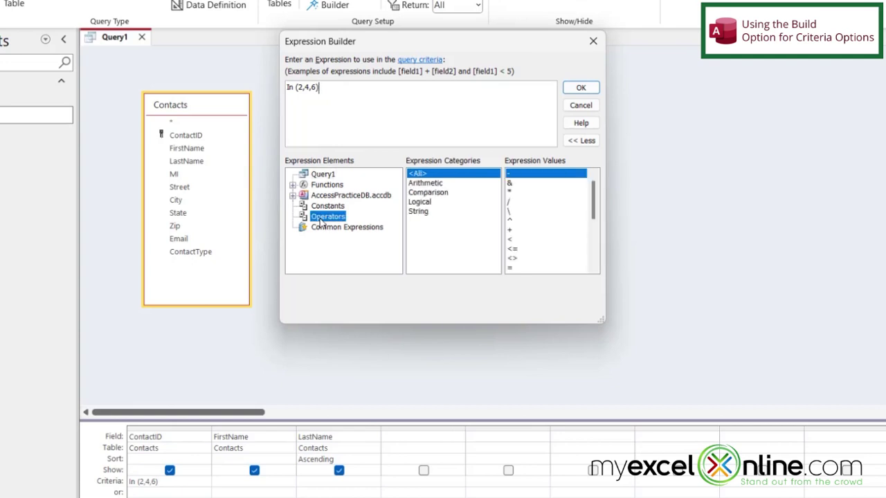
click(420, 202)
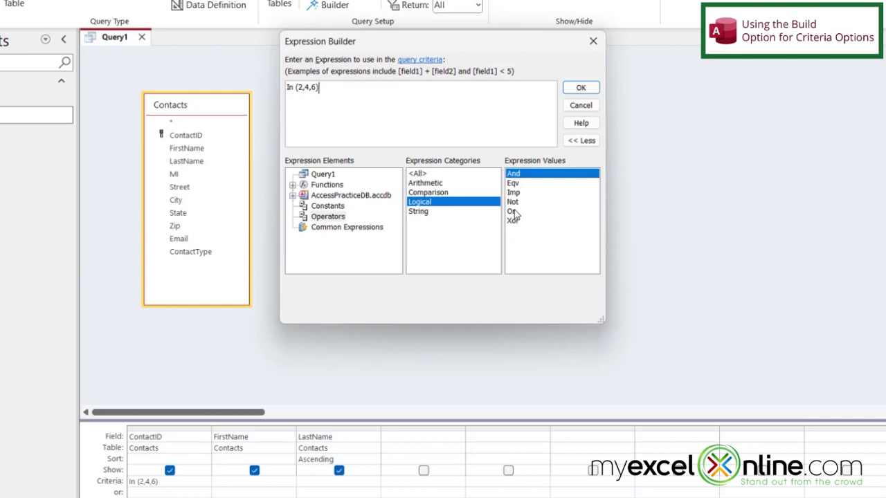
click(419, 211)
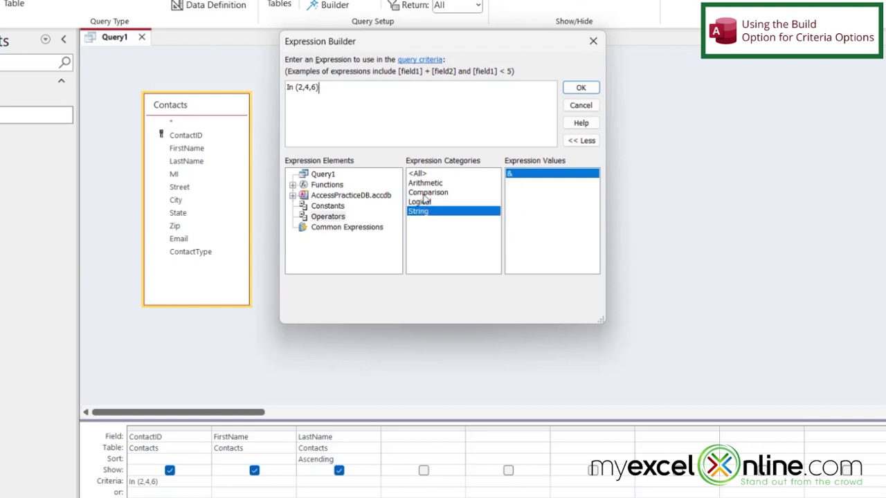
click(425, 183)
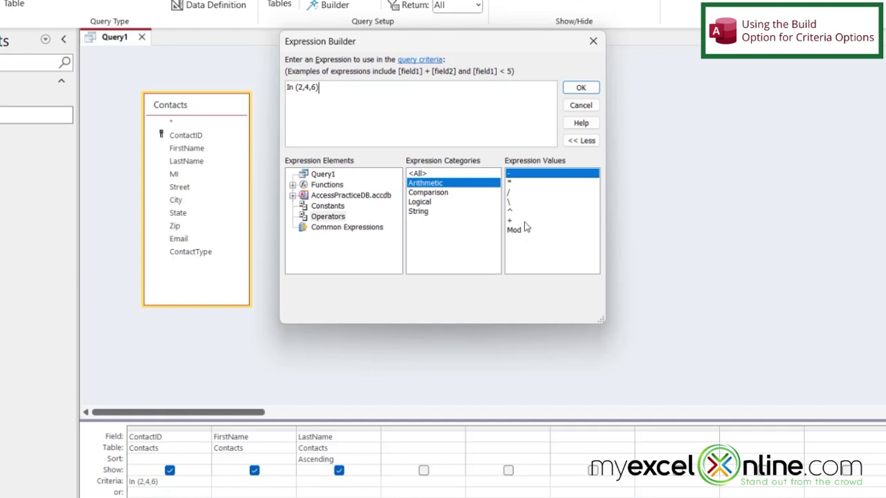
click(429, 192)
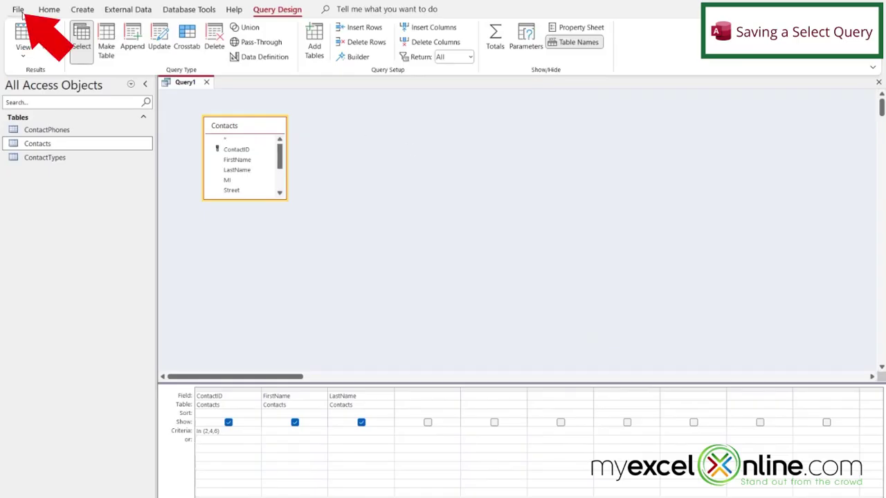
Save the query object under the name qryGetFirstAndLastName instead of Query1
click(19, 12)
click(33, 163)
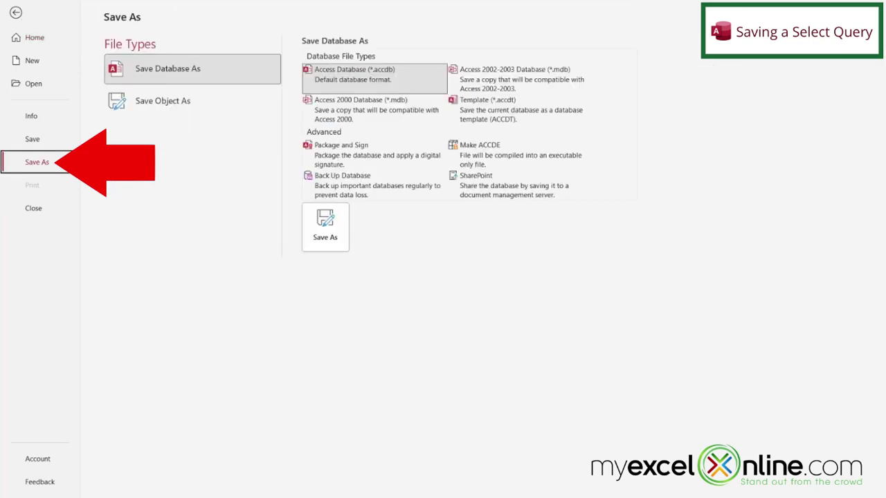
click(158, 109)
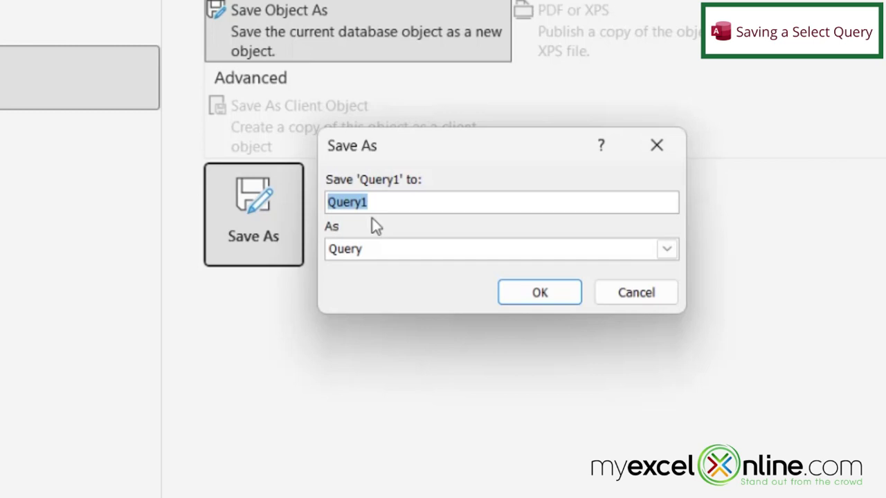
key(BackSpace)
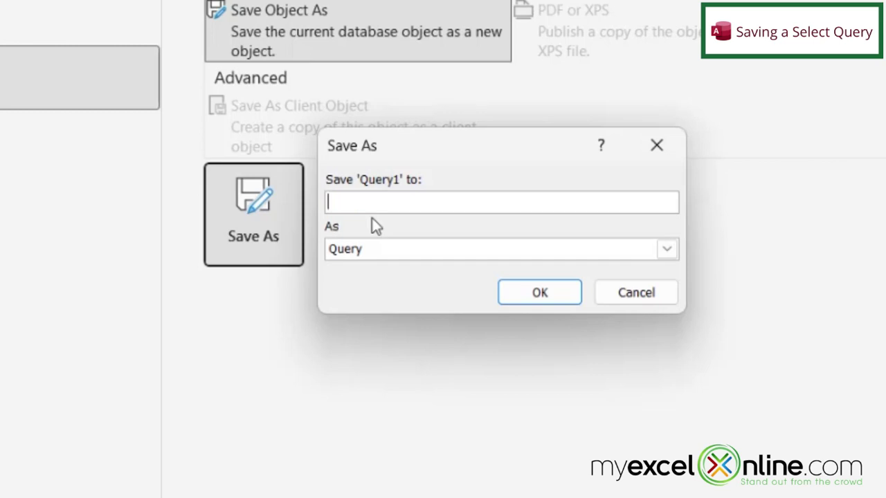
text(qryGet)
text(FirstAnd)
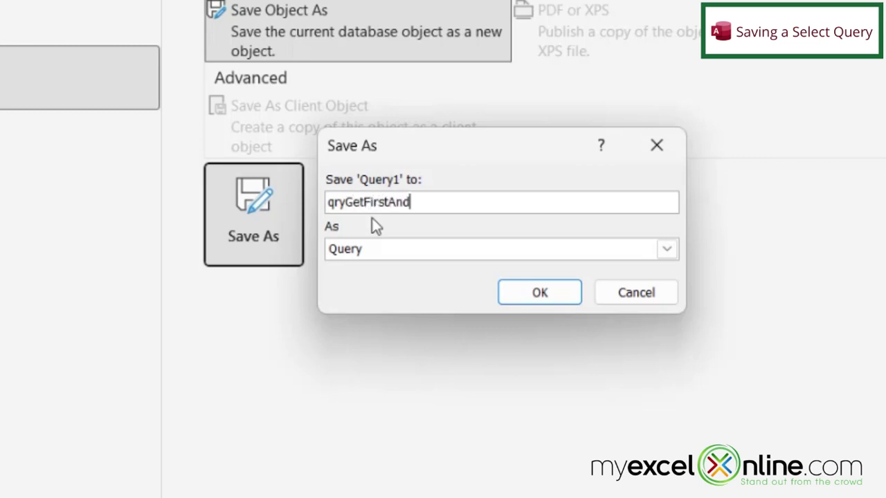
text(LastName)
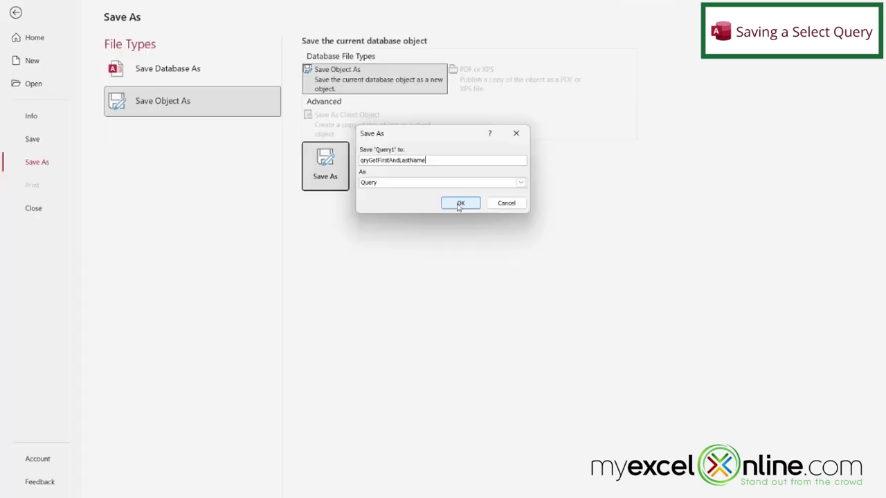
click(459, 203)
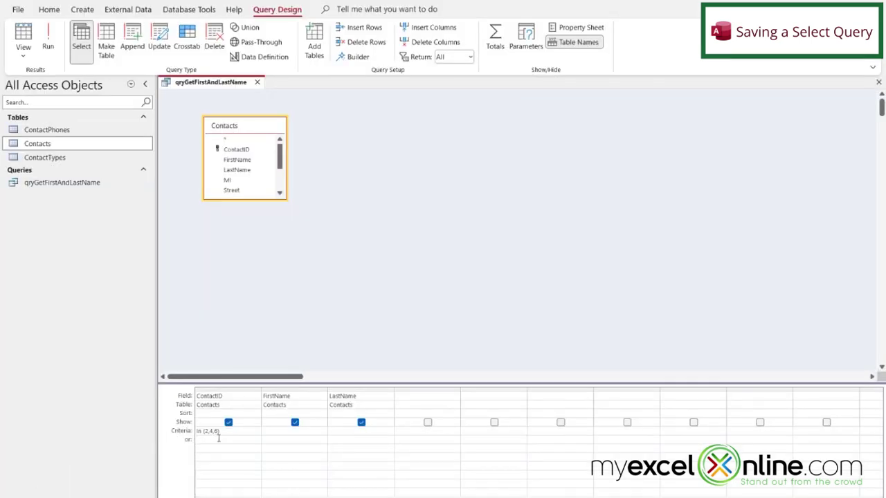
Delete the In (2,4,6) criterion under ContactID and save qryGetFirstAndLastName
key(Up)
drag(227, 431, 144, 427)
key(Delete)
click(32, 12)
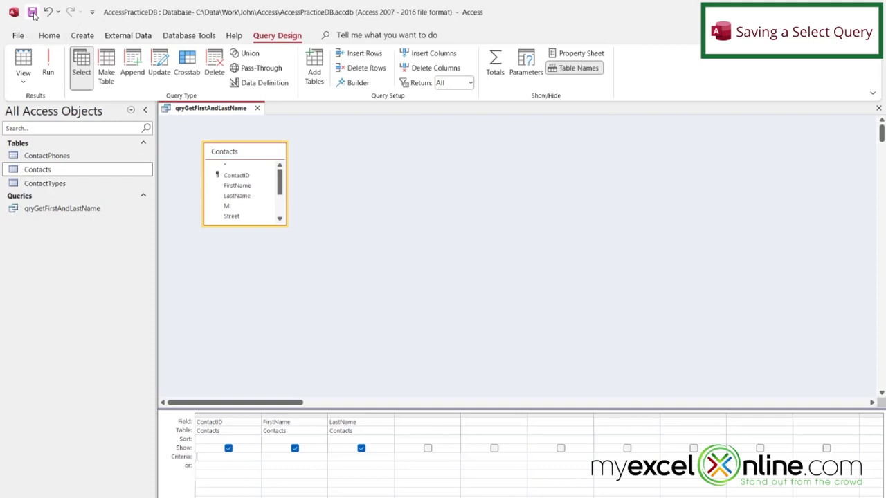